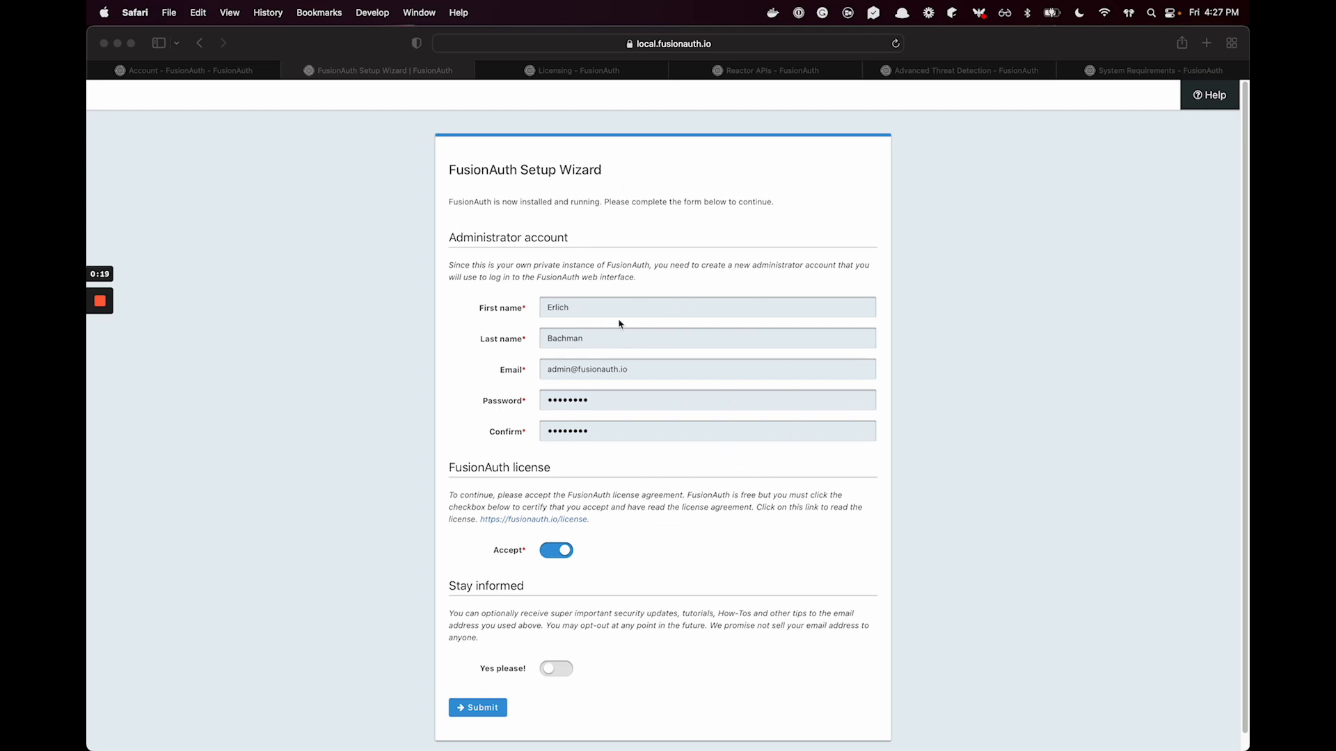
Submit the FusionAuth setup wizard and open the Reactor page with its license key field.
left_click(464, 715)
left_click(463, 714)
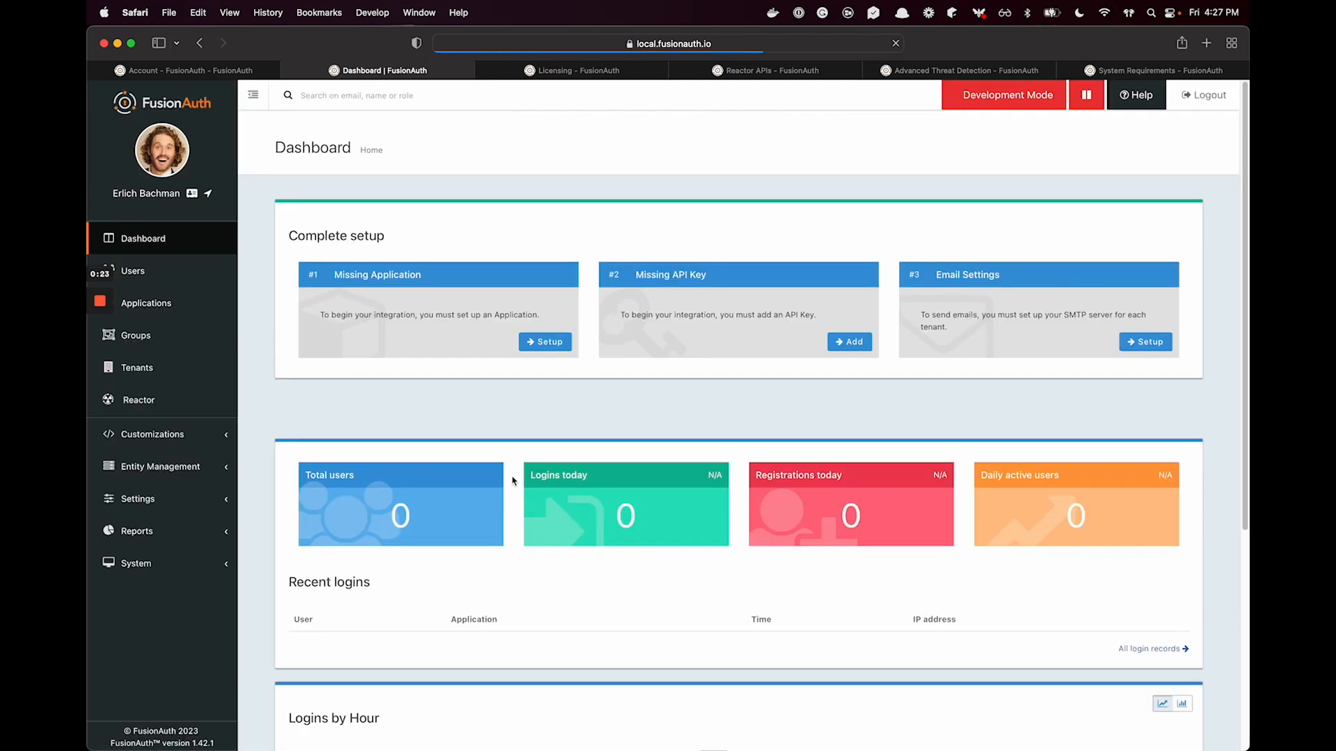
left_click(136, 403)
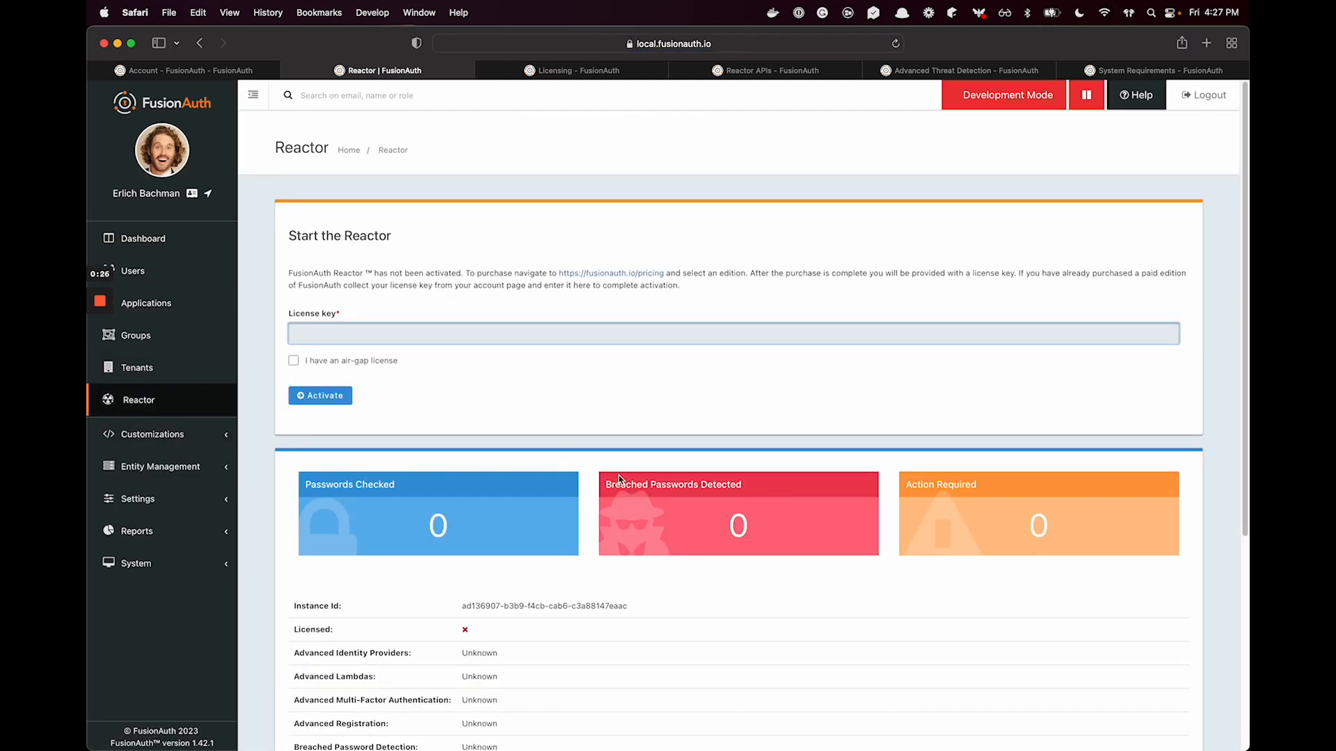
left_click_drag(340, 319, 285, 312)
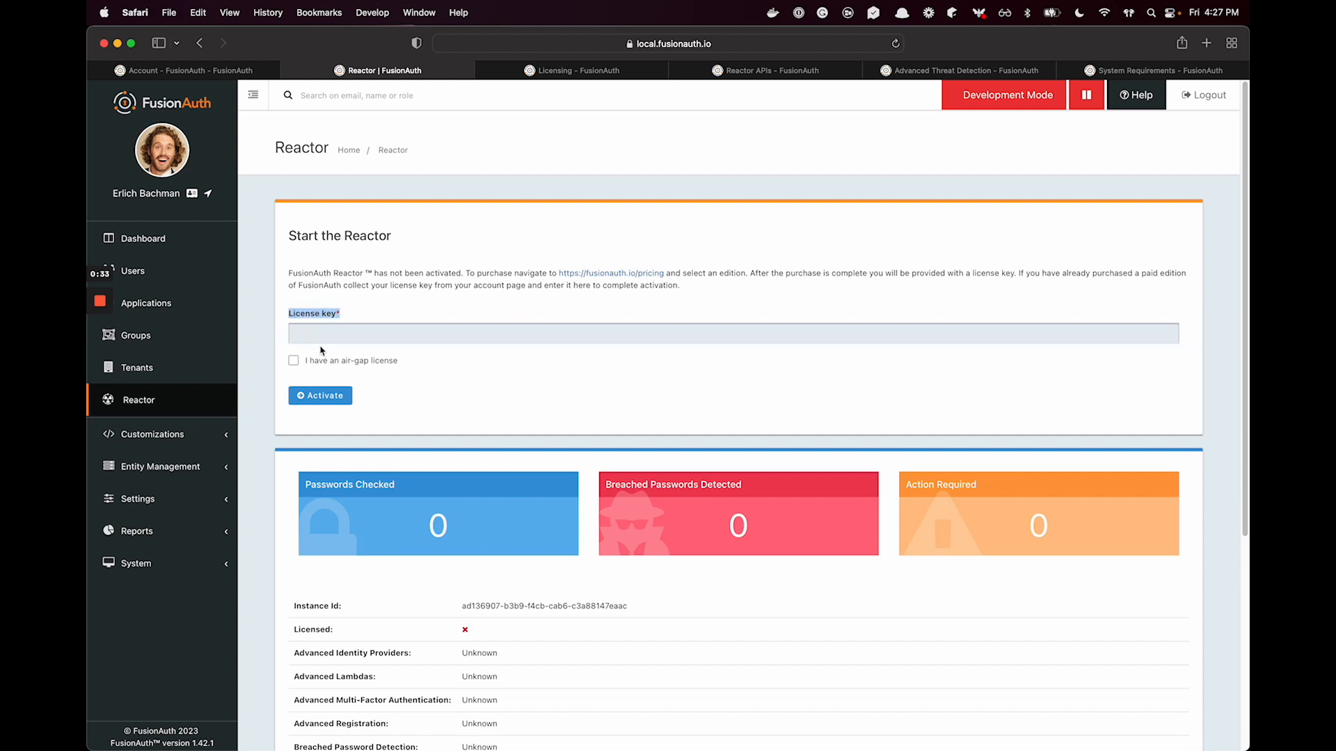
Switch to the FusionAuth account site, check the company's current plan and open its plan overview.
left_click(97, 356)
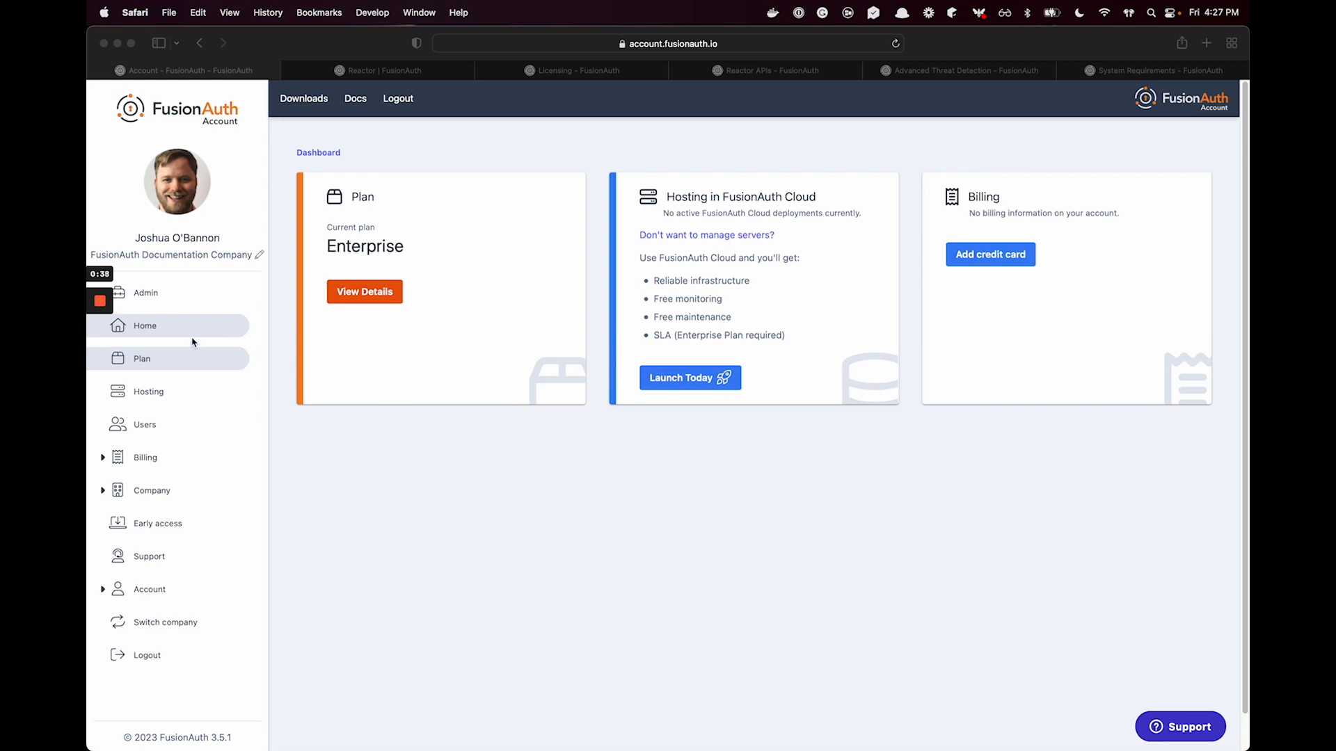
double_click(383, 249)
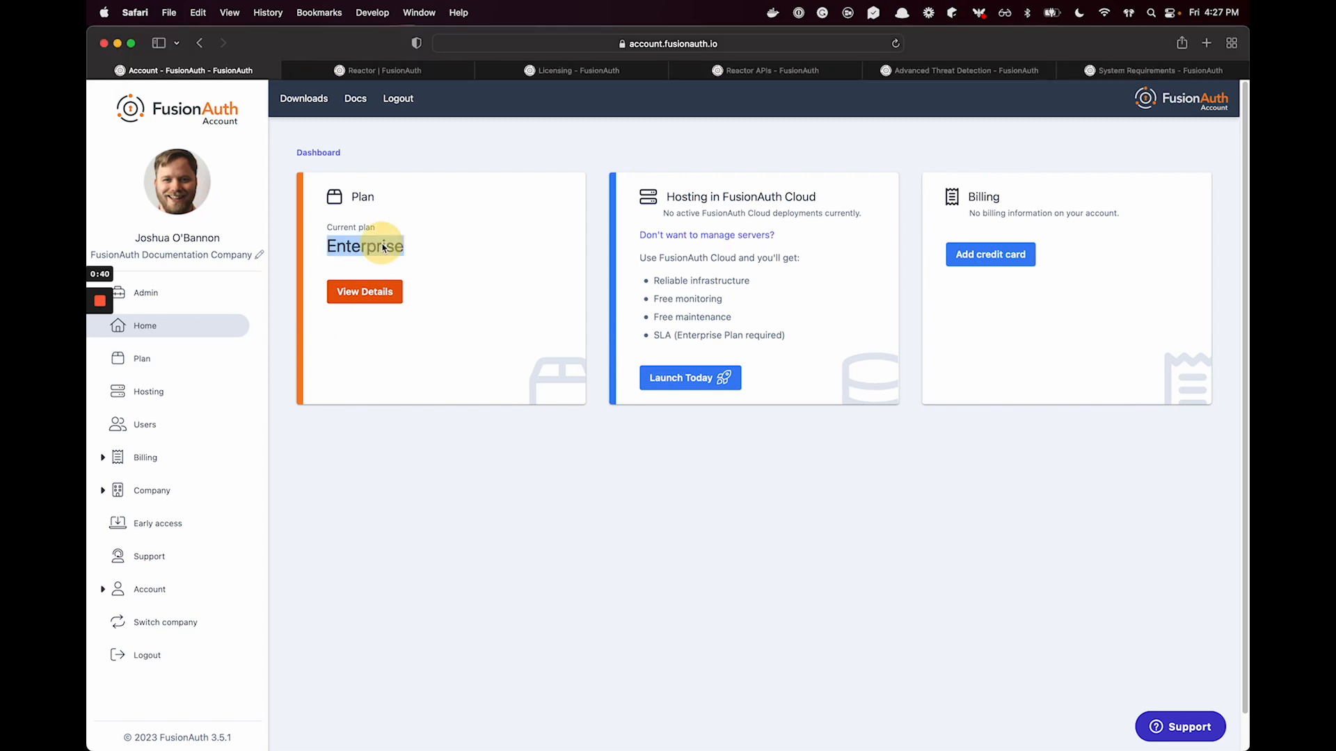
triple_click(191, 256)
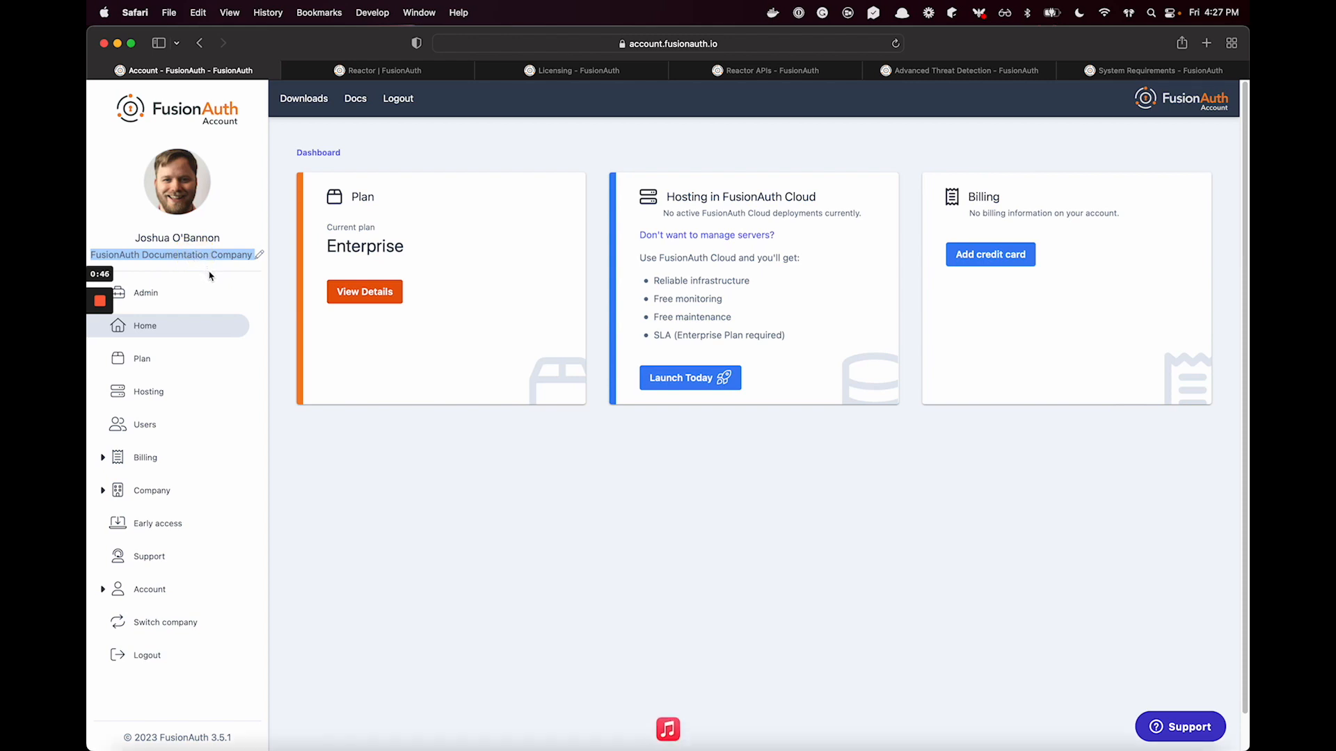
left_click(202, 361)
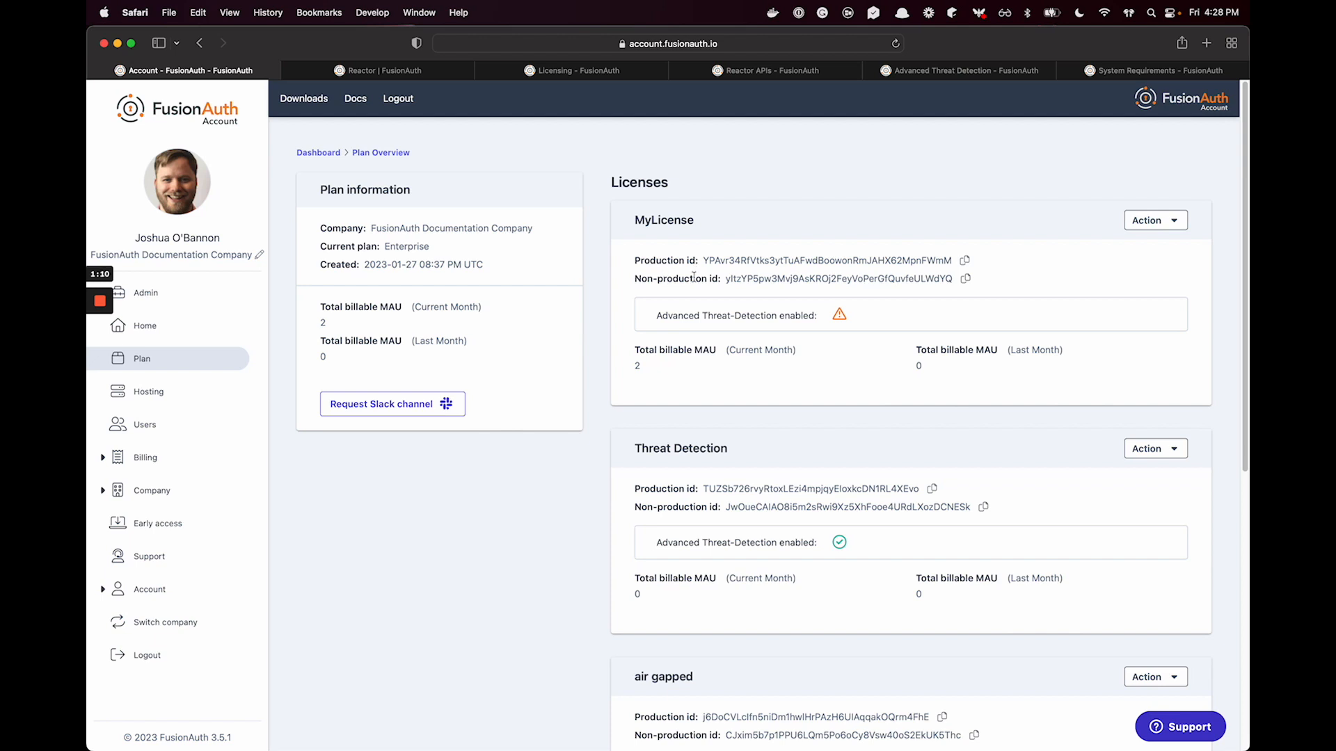
Compare the Advanced Threat-Detection status of the MyLicense and Threat Detection licenses.
left_click_drag(860, 322, 613, 310)
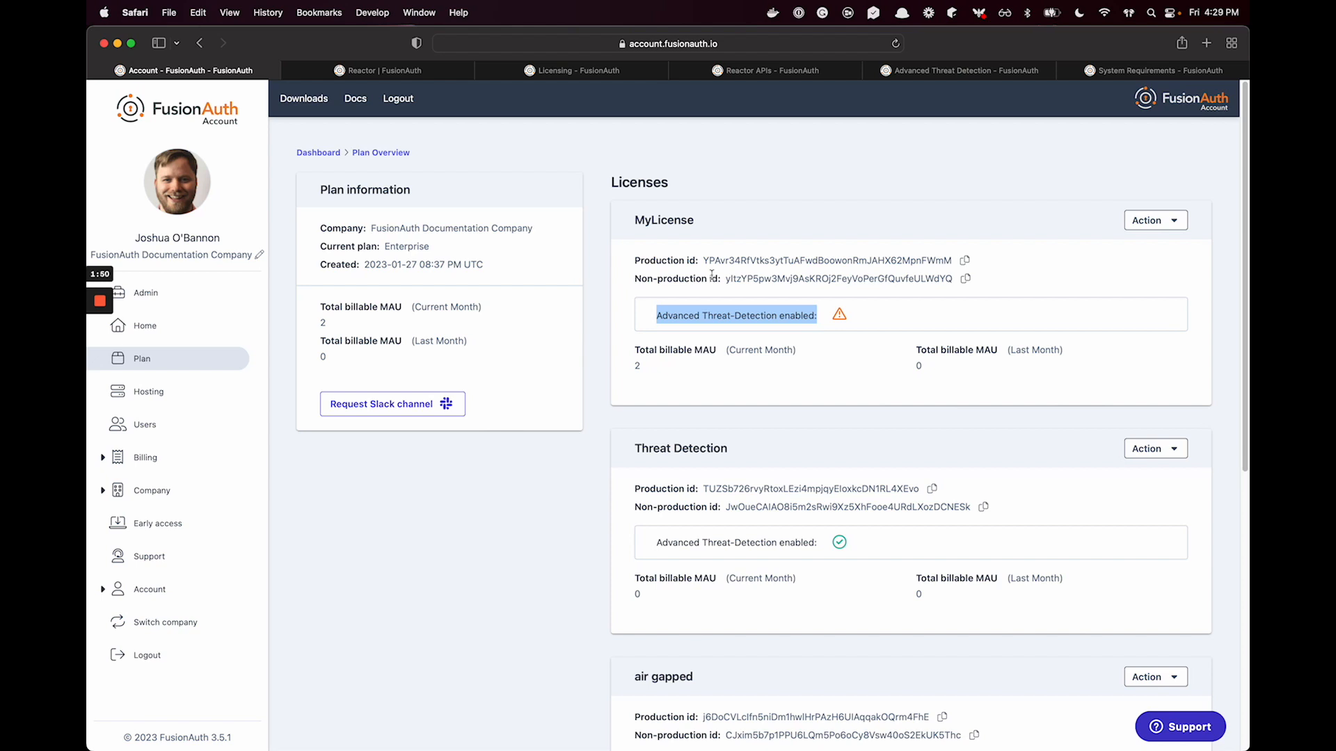
left_click(863, 317)
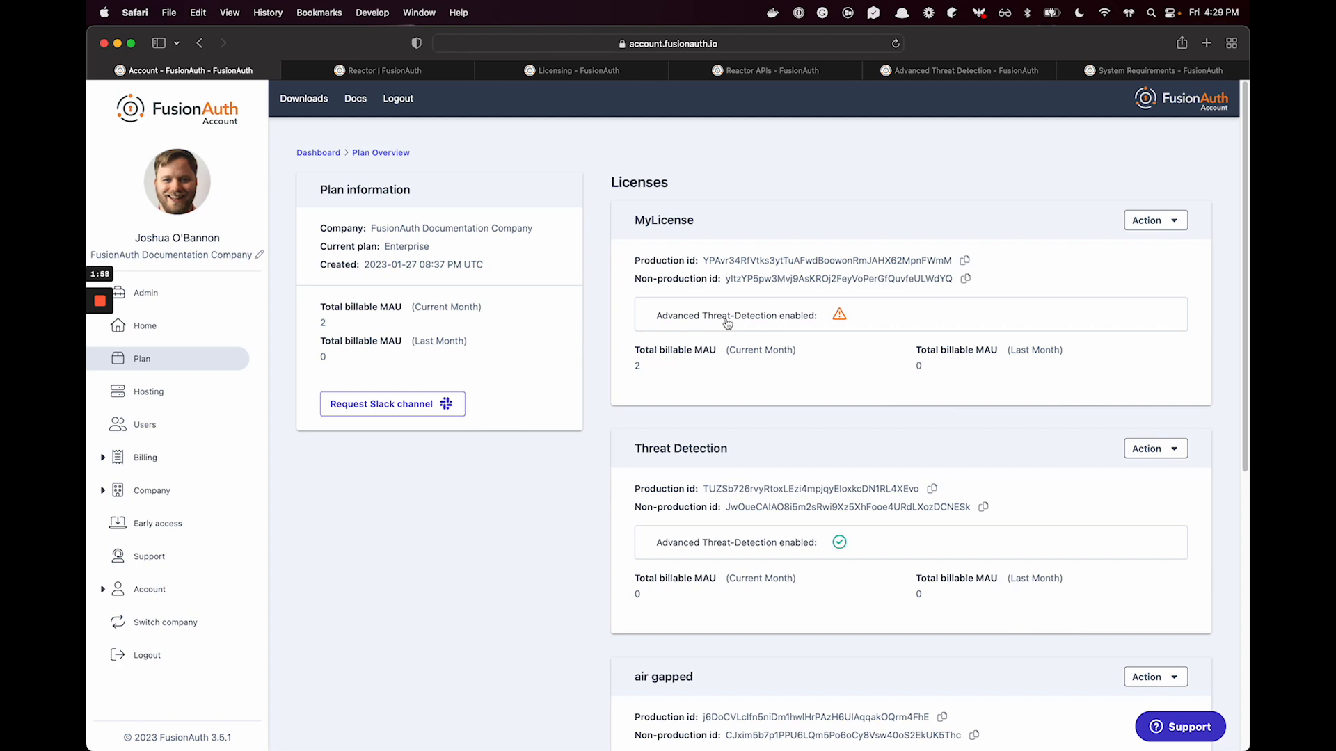
left_click_drag(818, 543, 633, 542)
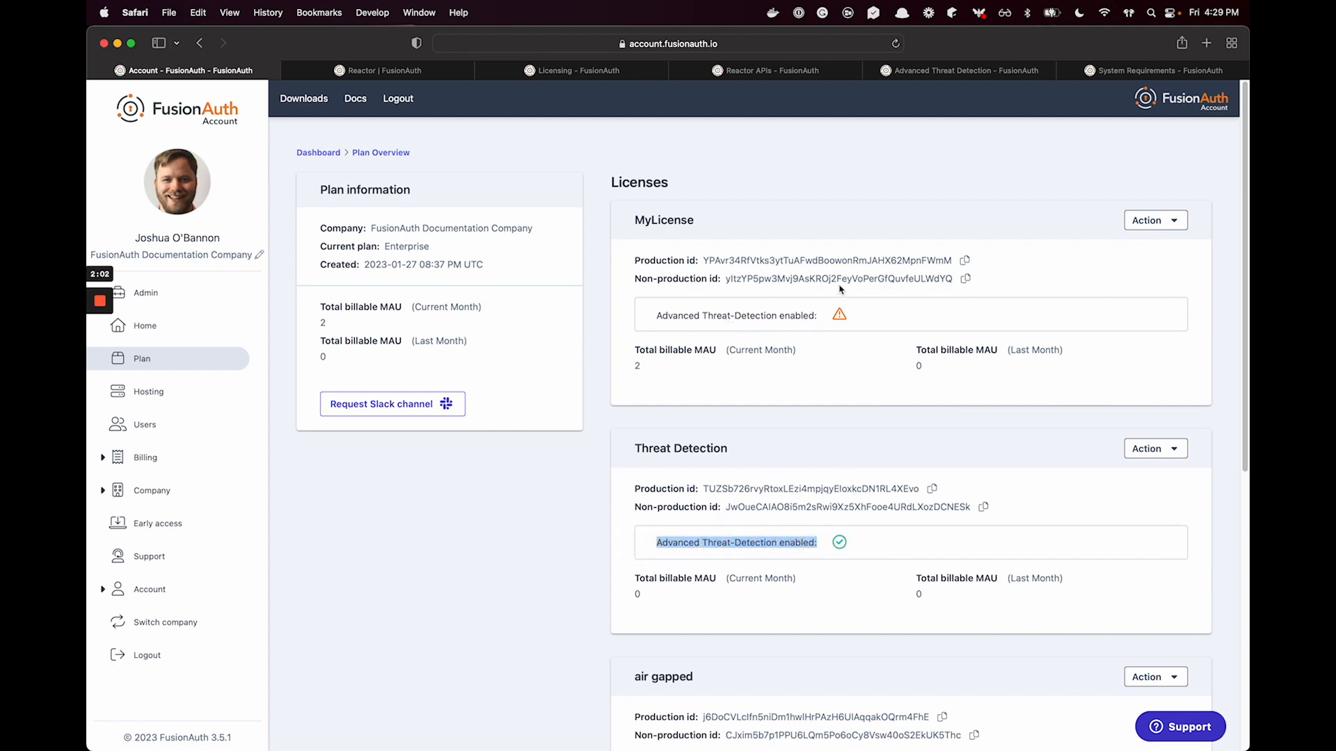
left_click(791, 317)
left_click_drag(791, 316, 646, 322)
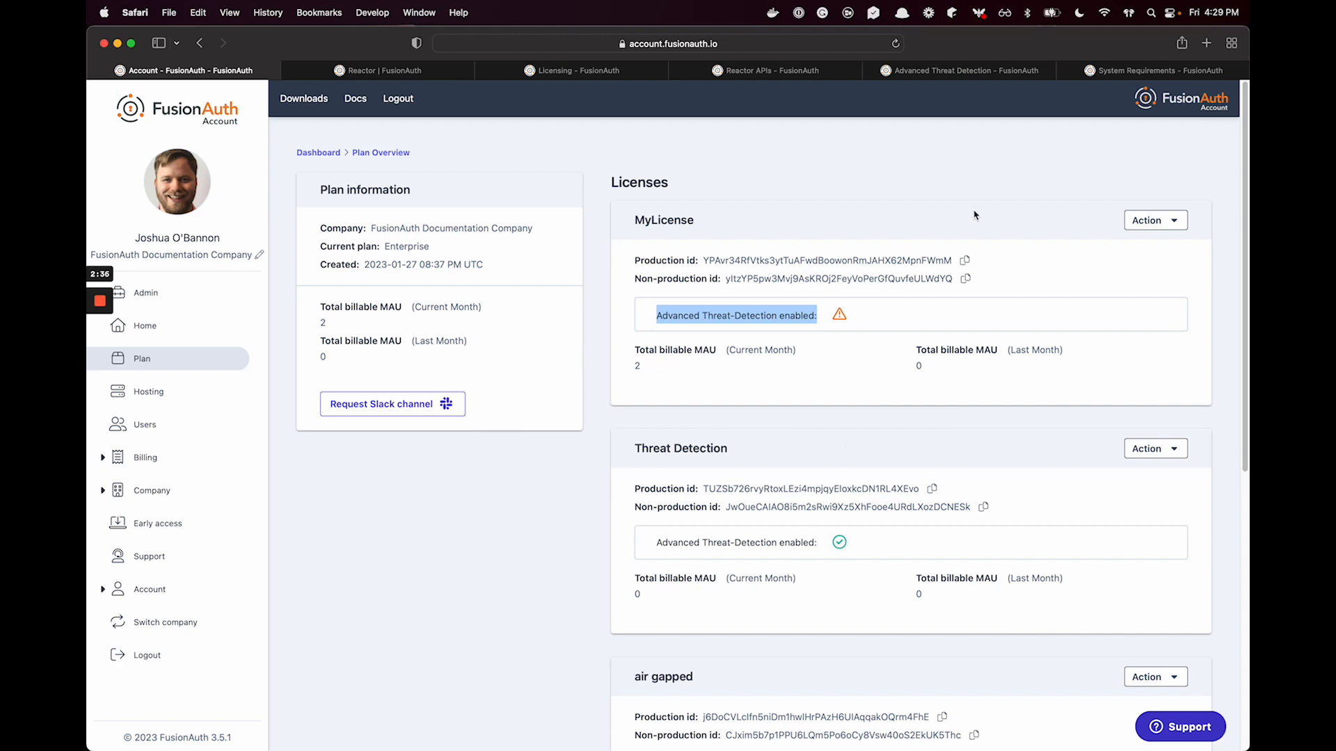
Read the Advanced Threat Detection memory recommendation in the System Requirements documentation, returning to the account plan overview.
left_click(1123, 70)
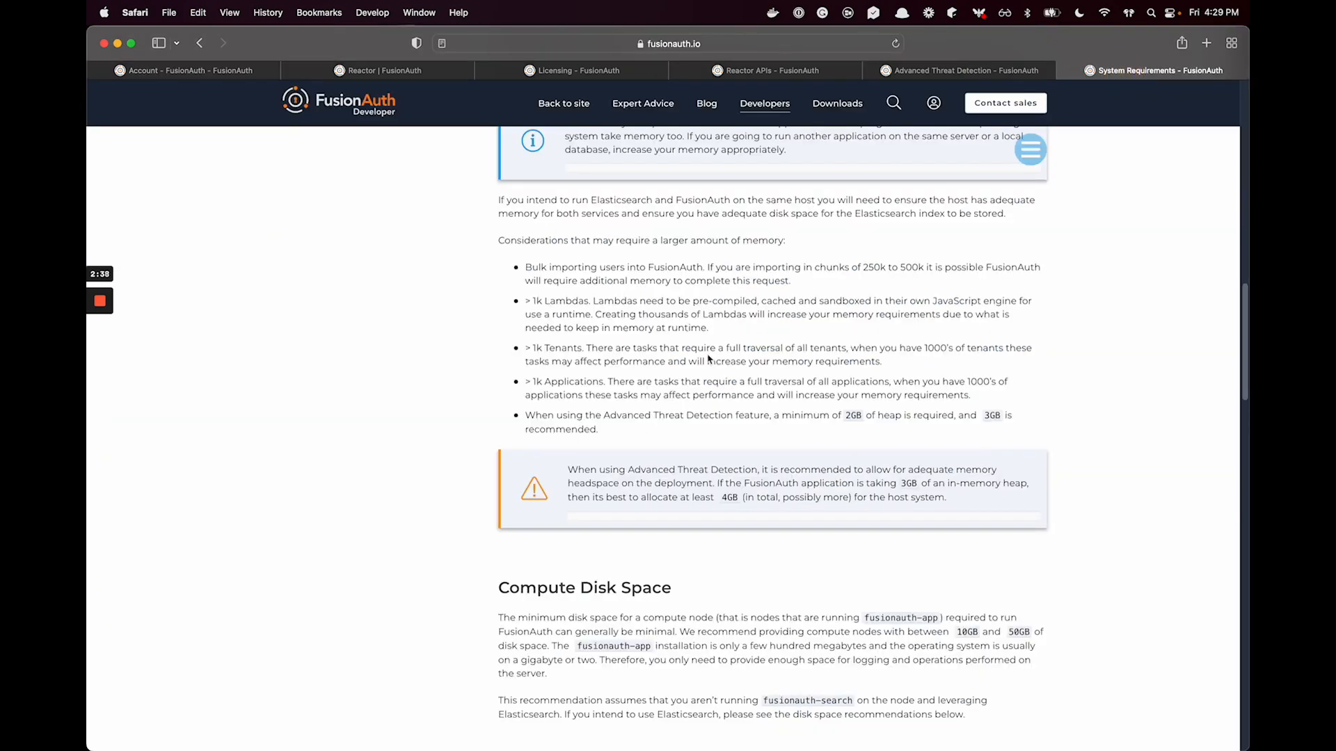
left_click_drag(600, 431, 528, 416)
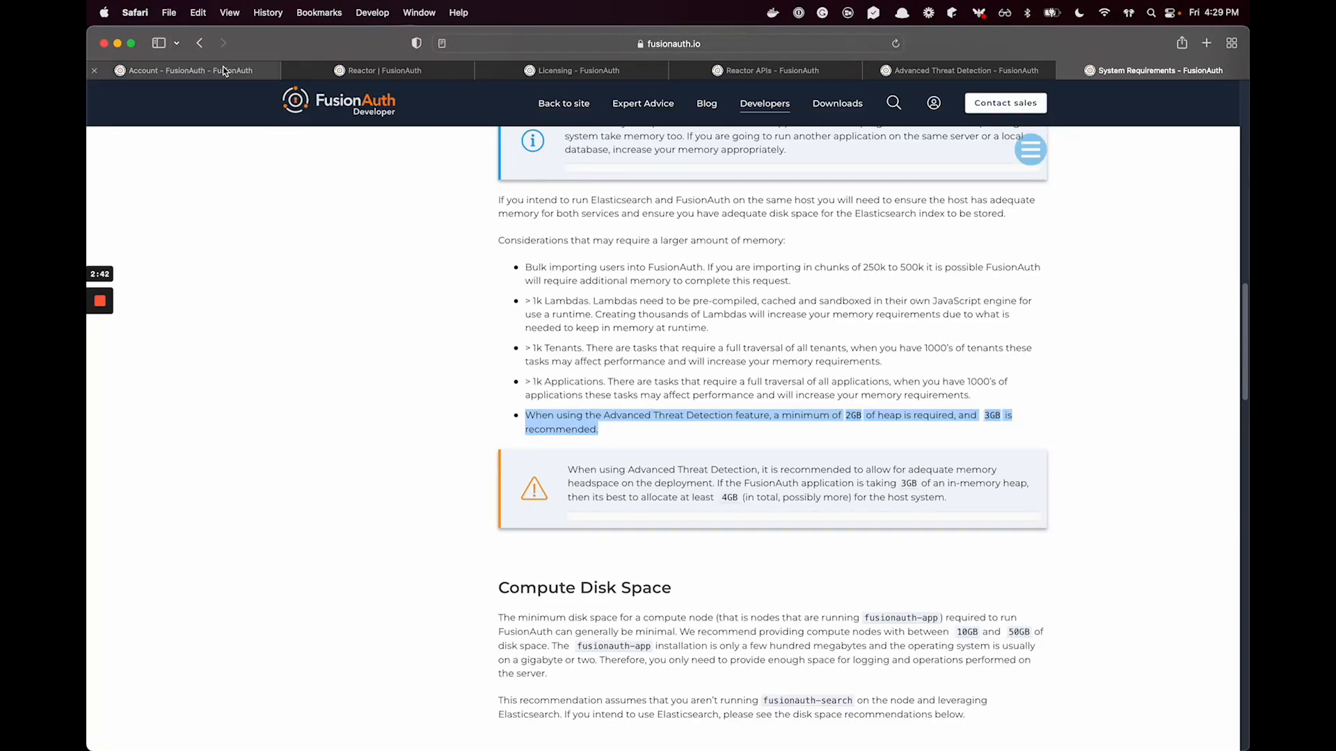
mouse_move(224, 70)
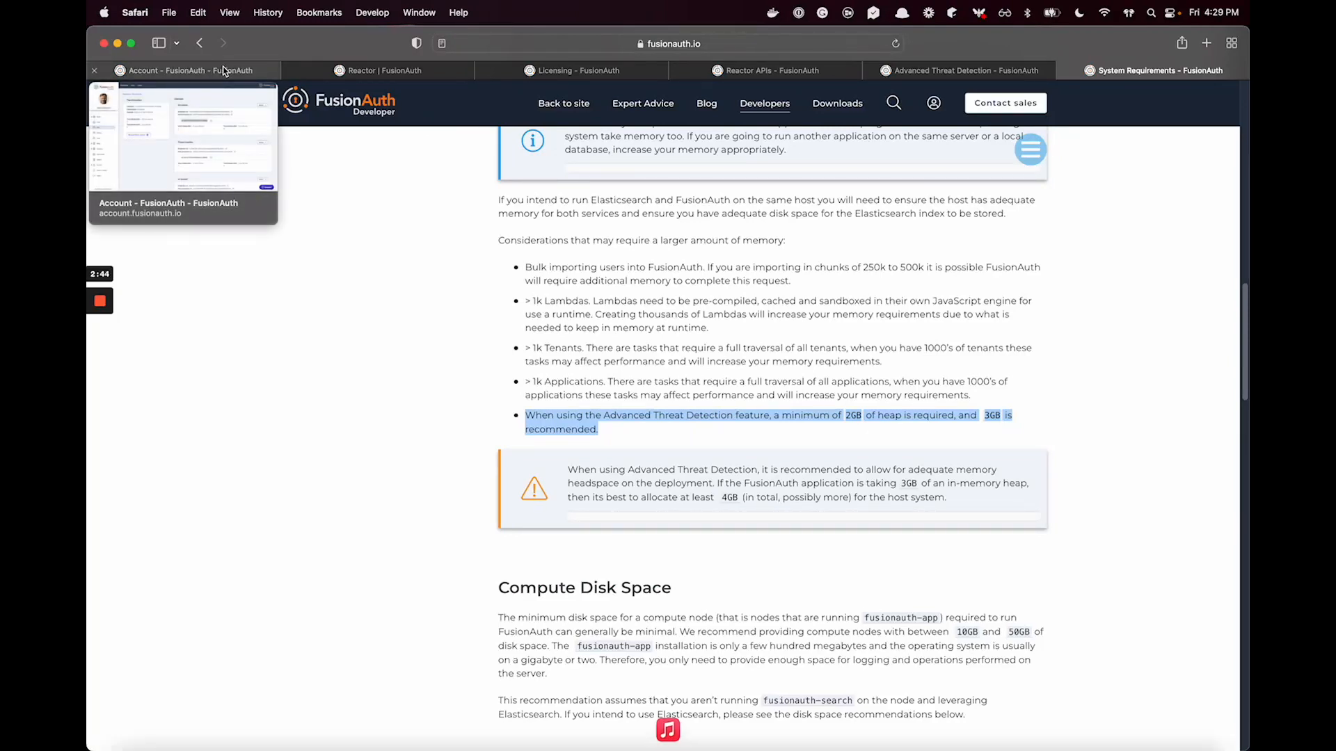
left_click(223, 70)
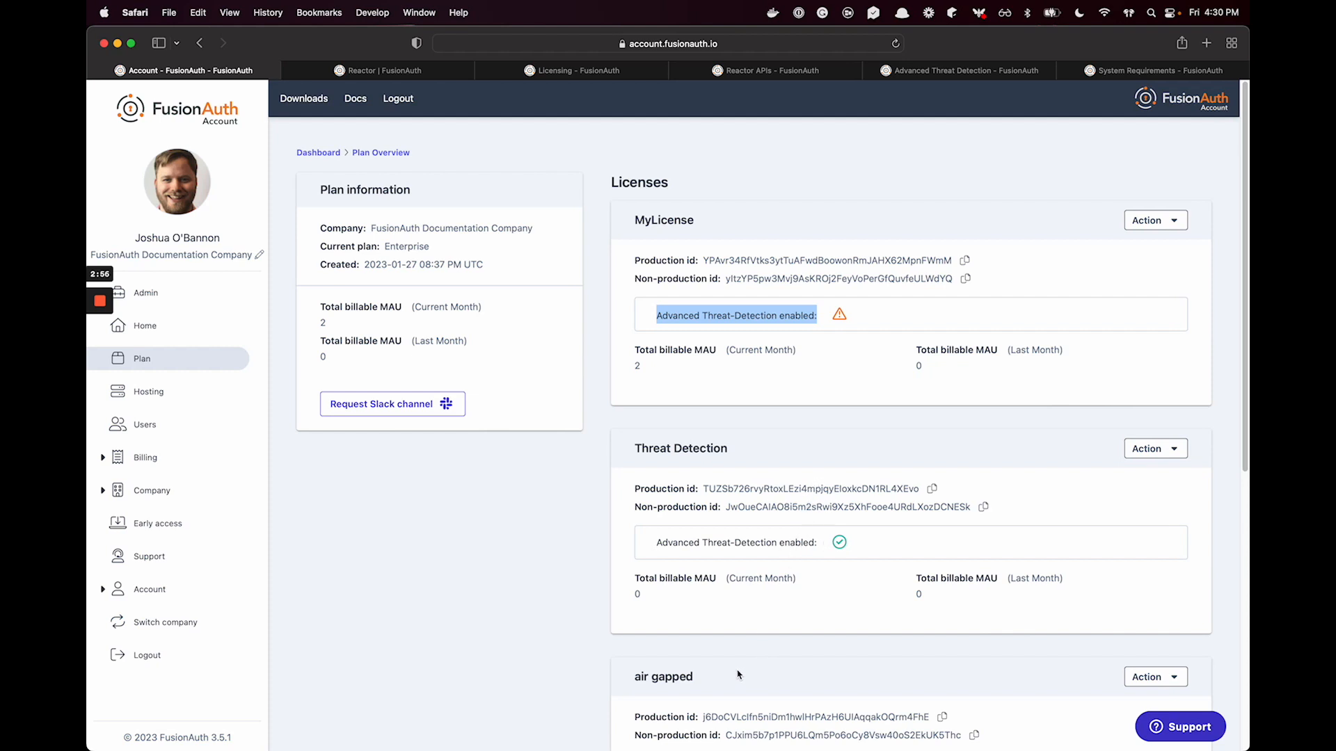
Examine the air gapped license's production id and production air-gapping license text.
scroll(738, 675, "down", 7)
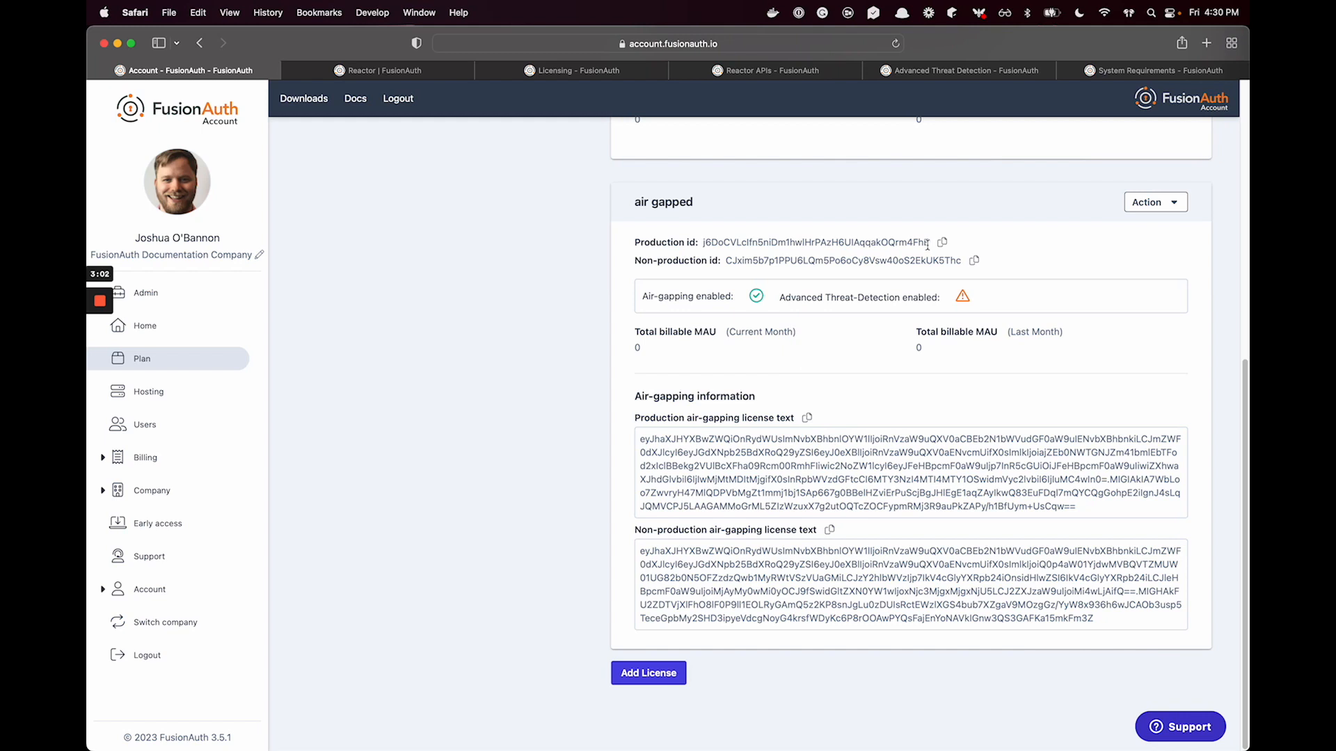
left_click_drag(929, 242, 695, 242)
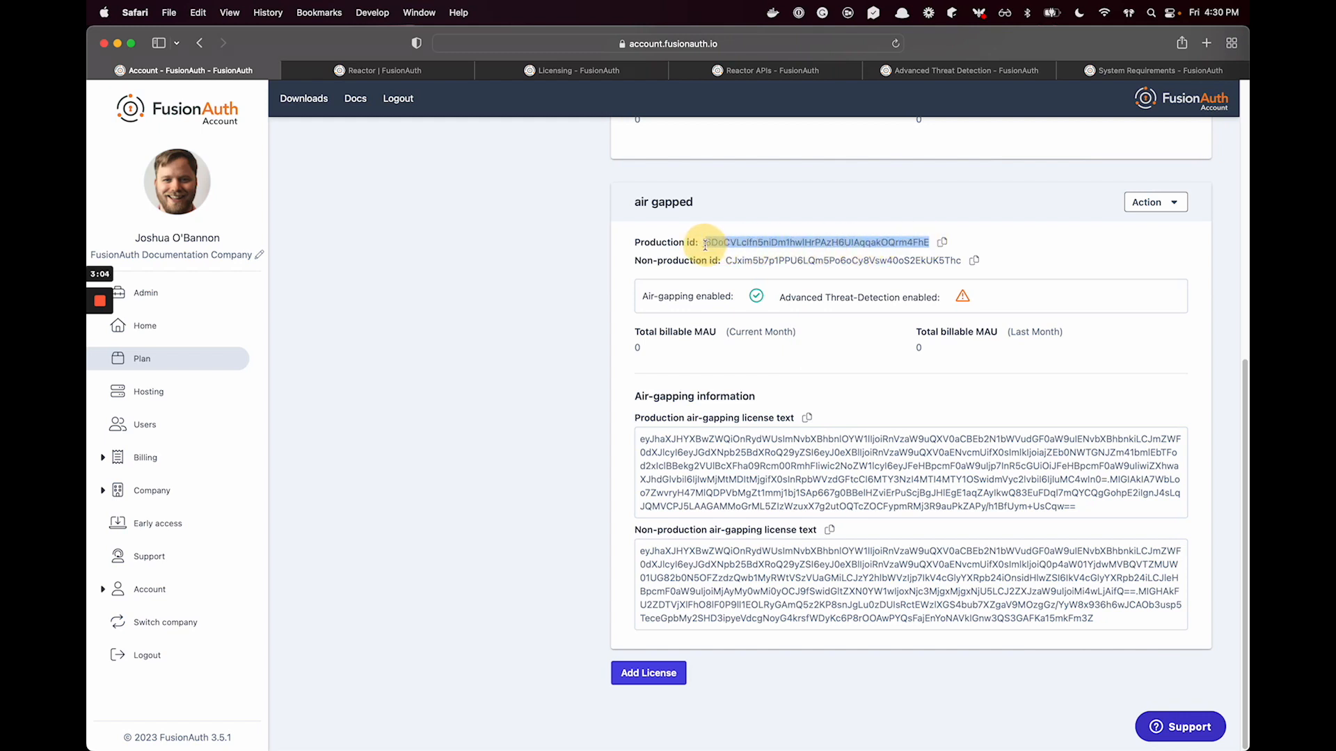
left_click_drag(1106, 512, 643, 438)
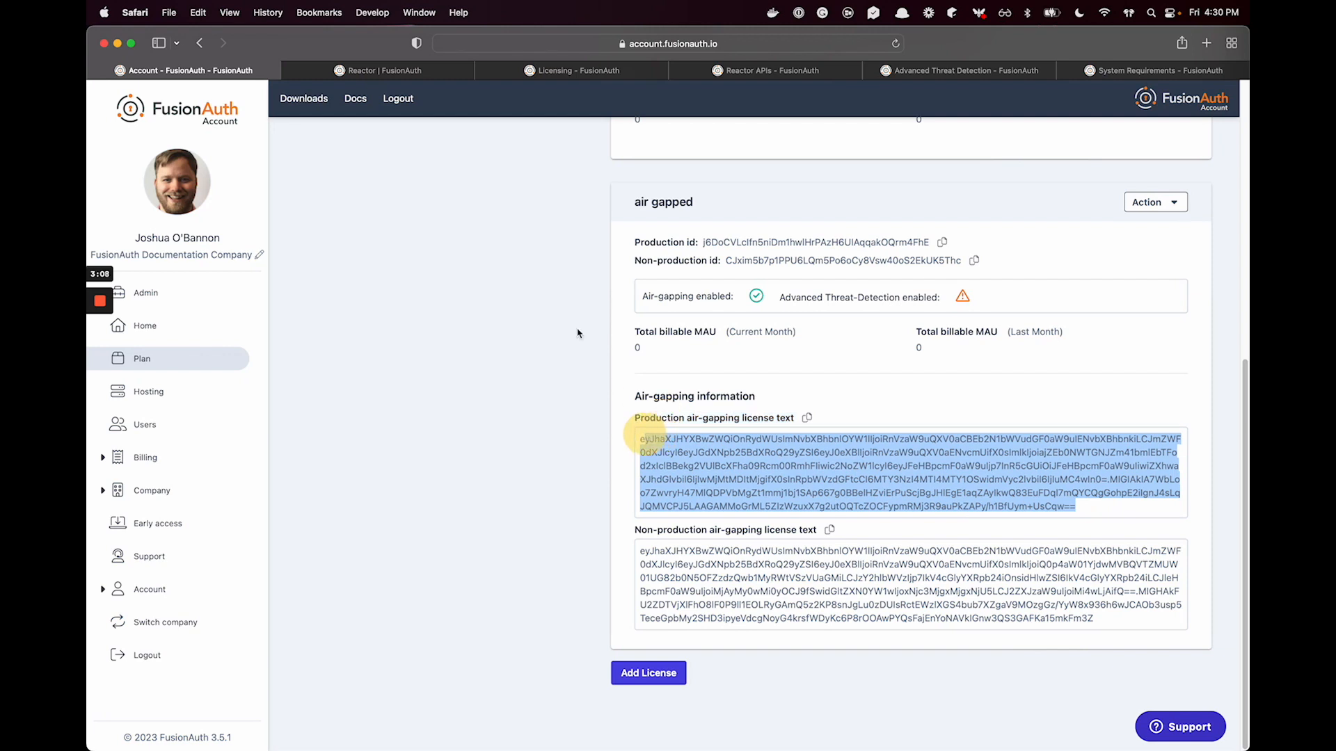
Enable the air-gap license option on the local instance's Reactor page and go to the license text field.
left_click(409, 69)
left_click(293, 361)
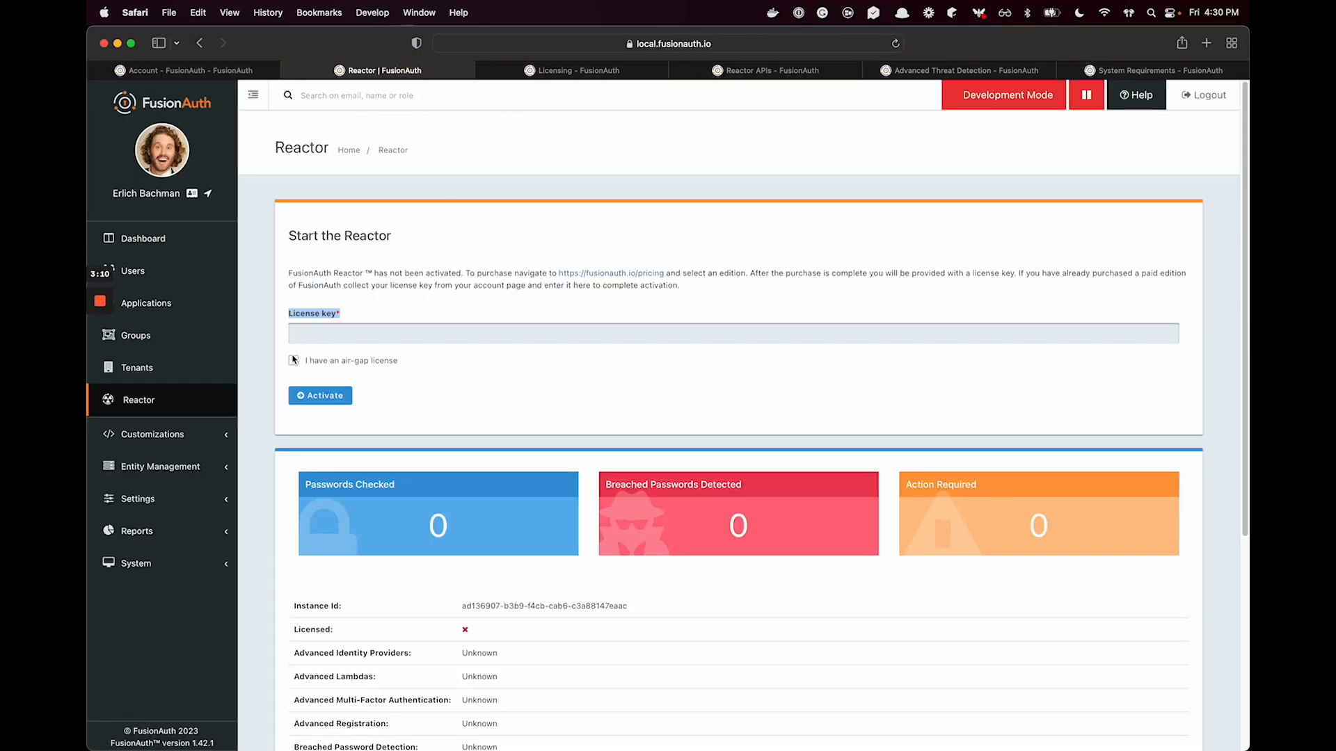
left_click(351, 421)
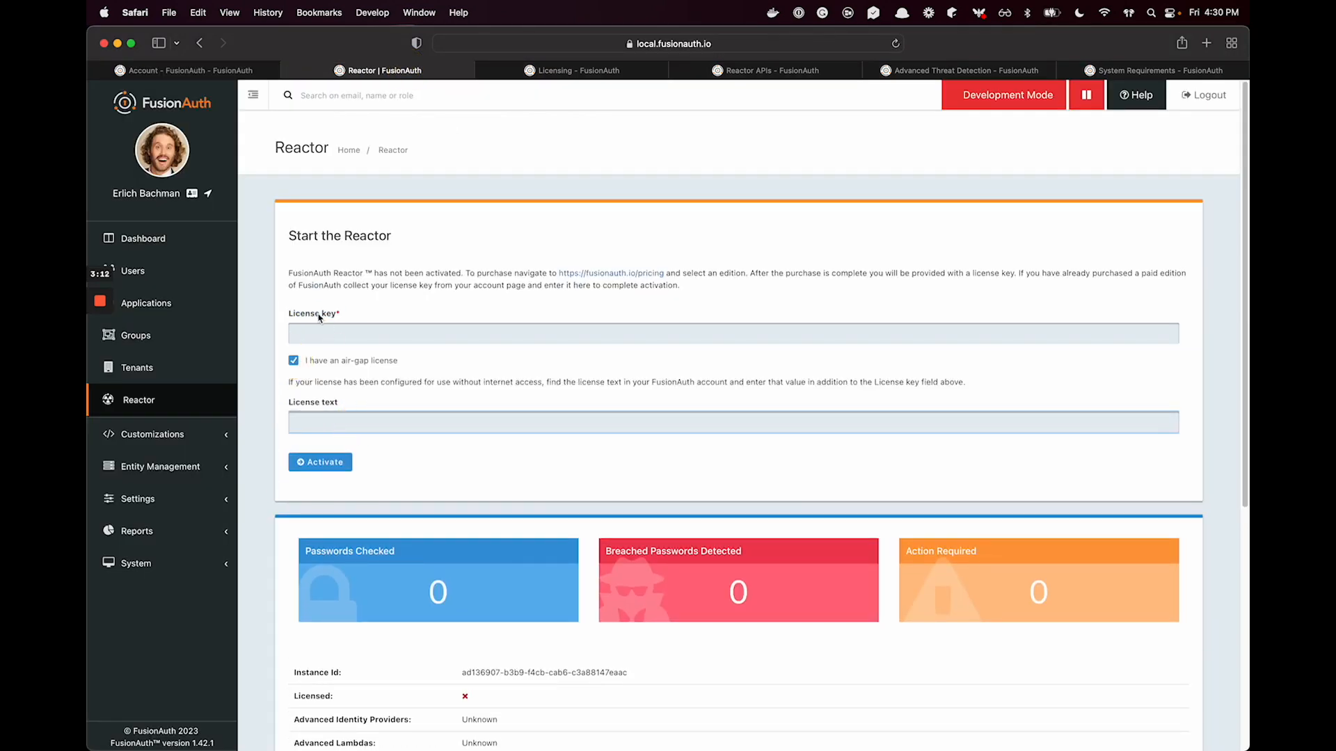
View the threat-detection option in MyLicense's edit form on the account site and return to the plan overview.
left_click(185, 70)
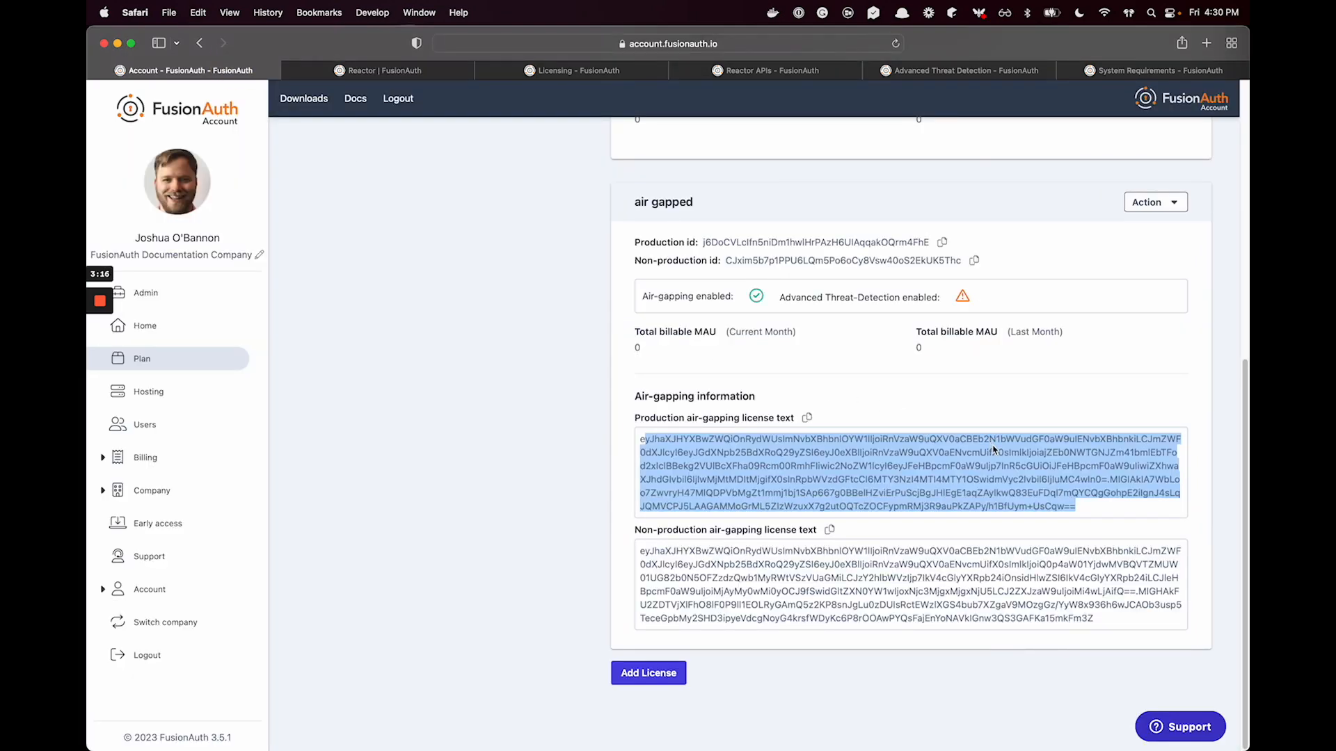
scroll(993, 451, "up", 10)
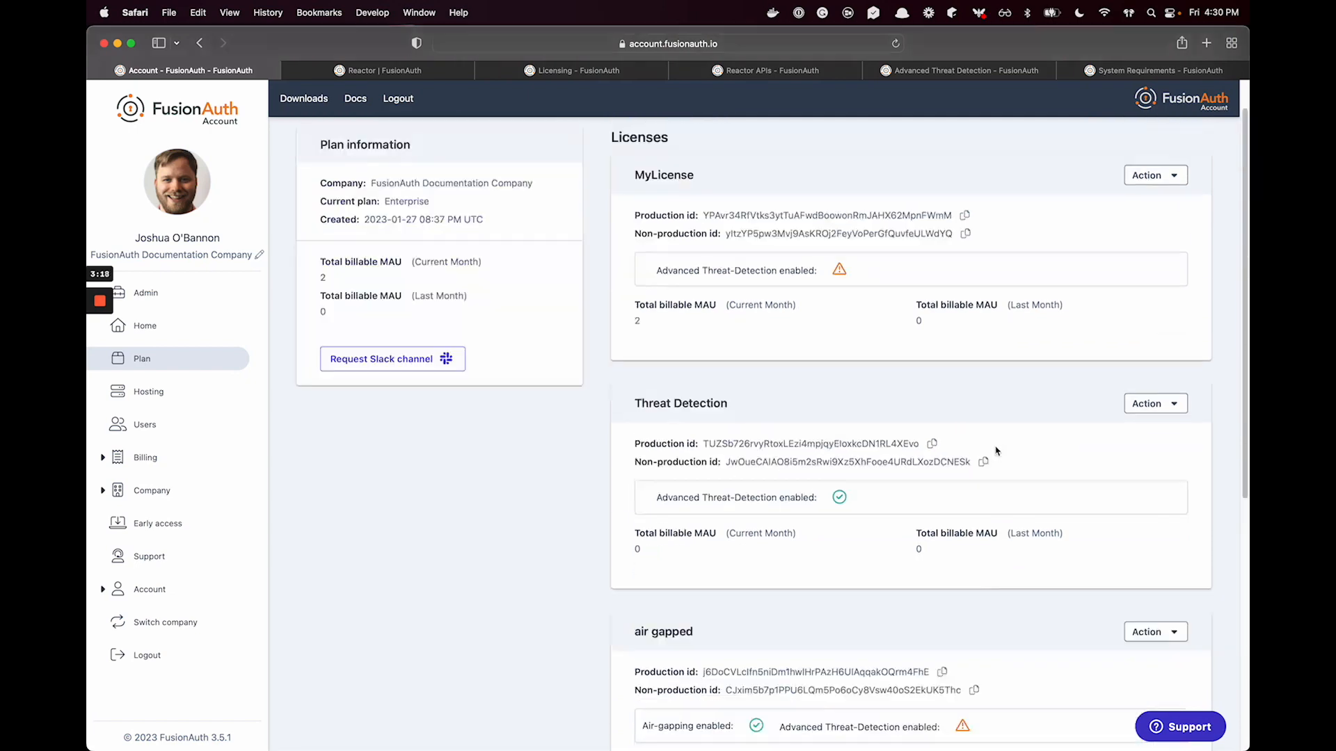
scroll(996, 449, "up", 2)
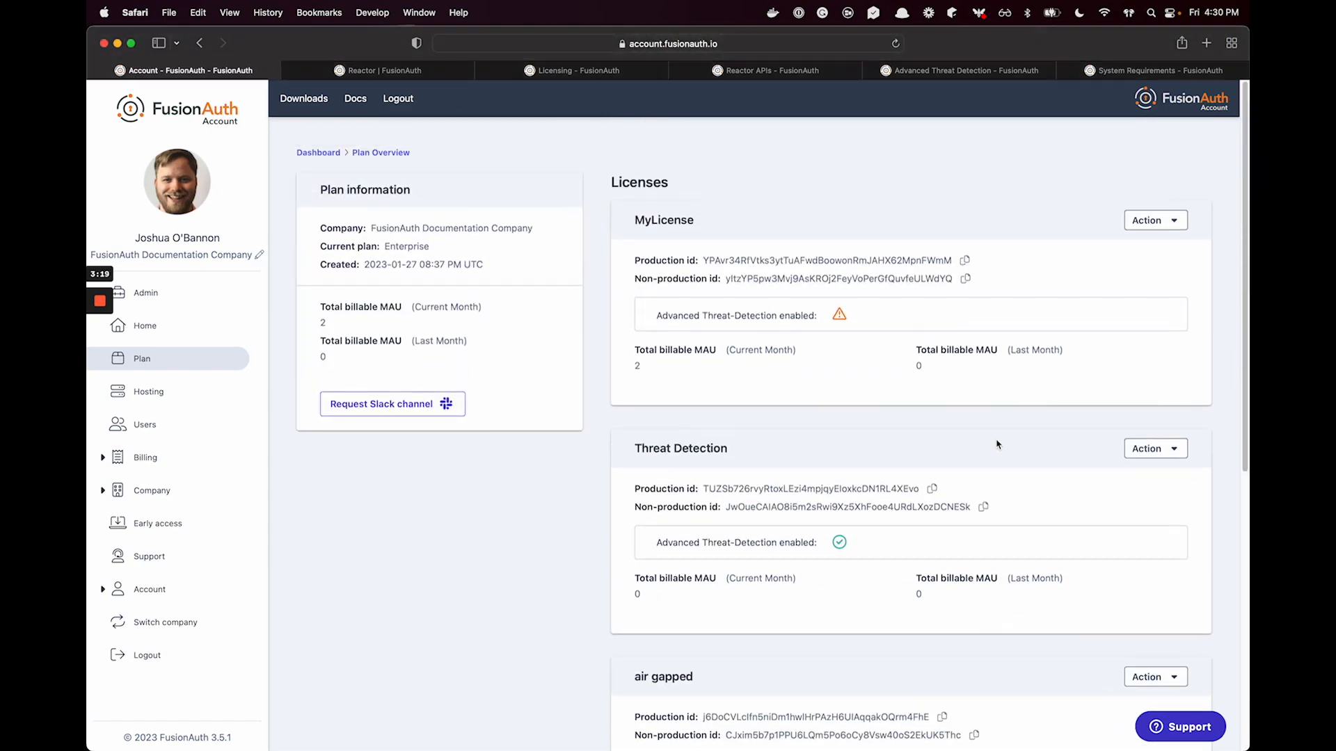
left_click(839, 314)
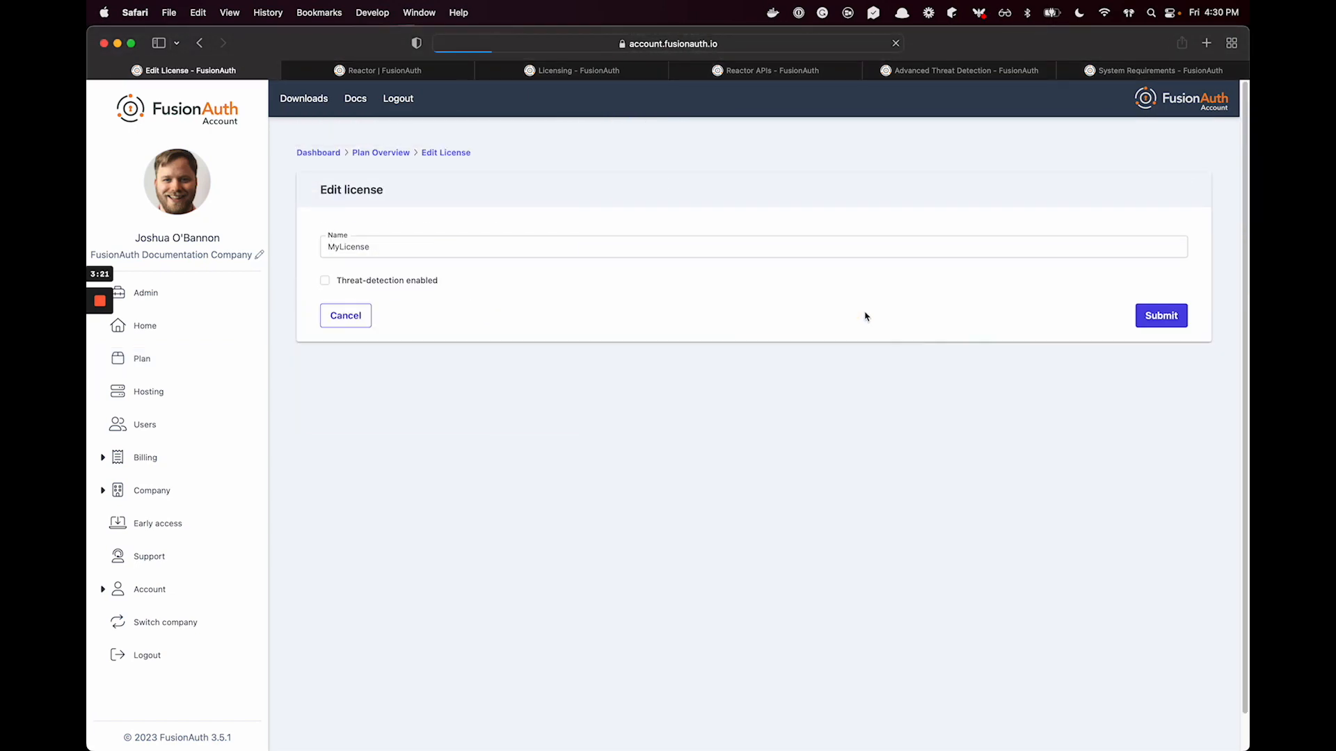
left_click(358, 316)
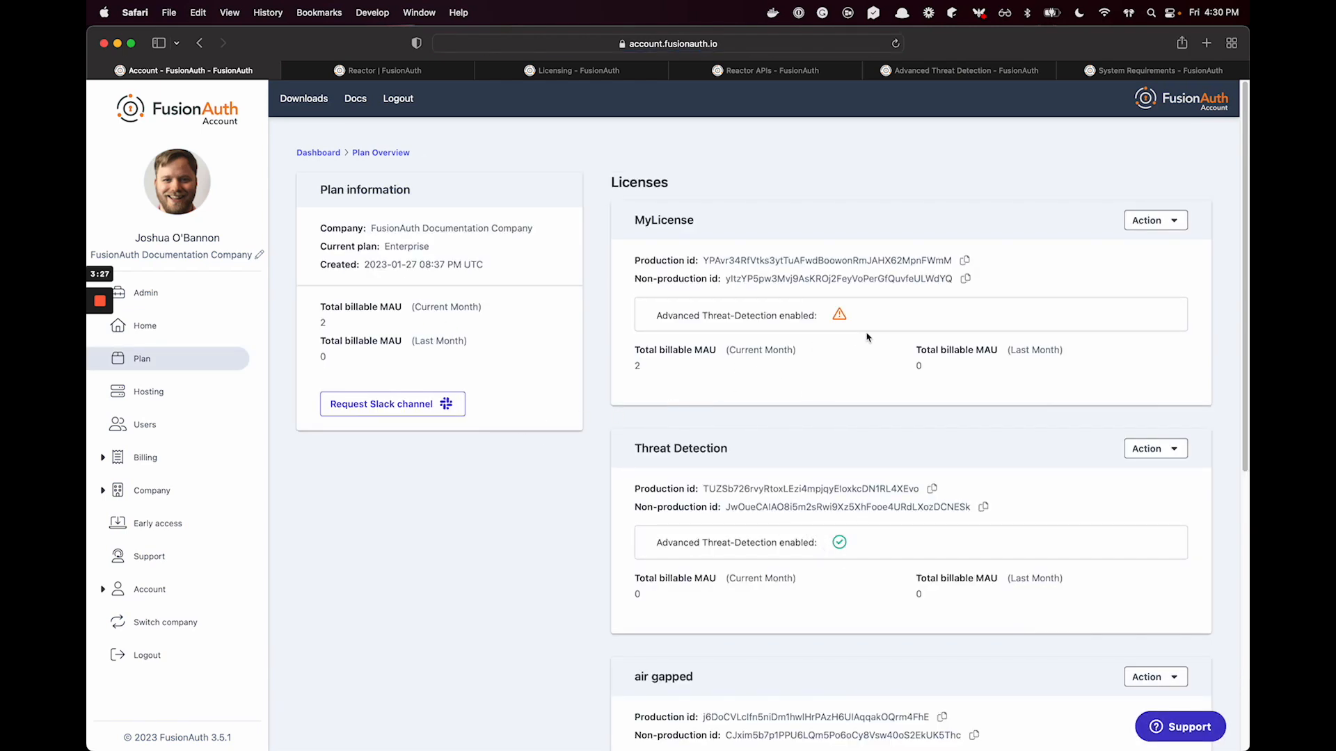
Activate Reactor with MyLicense's copied non-production id as the license key and the air-gap option turned off.
left_click(964, 278)
left_click(384, 71)
left_click(434, 326)
key("super+v")
left_click(311, 362)
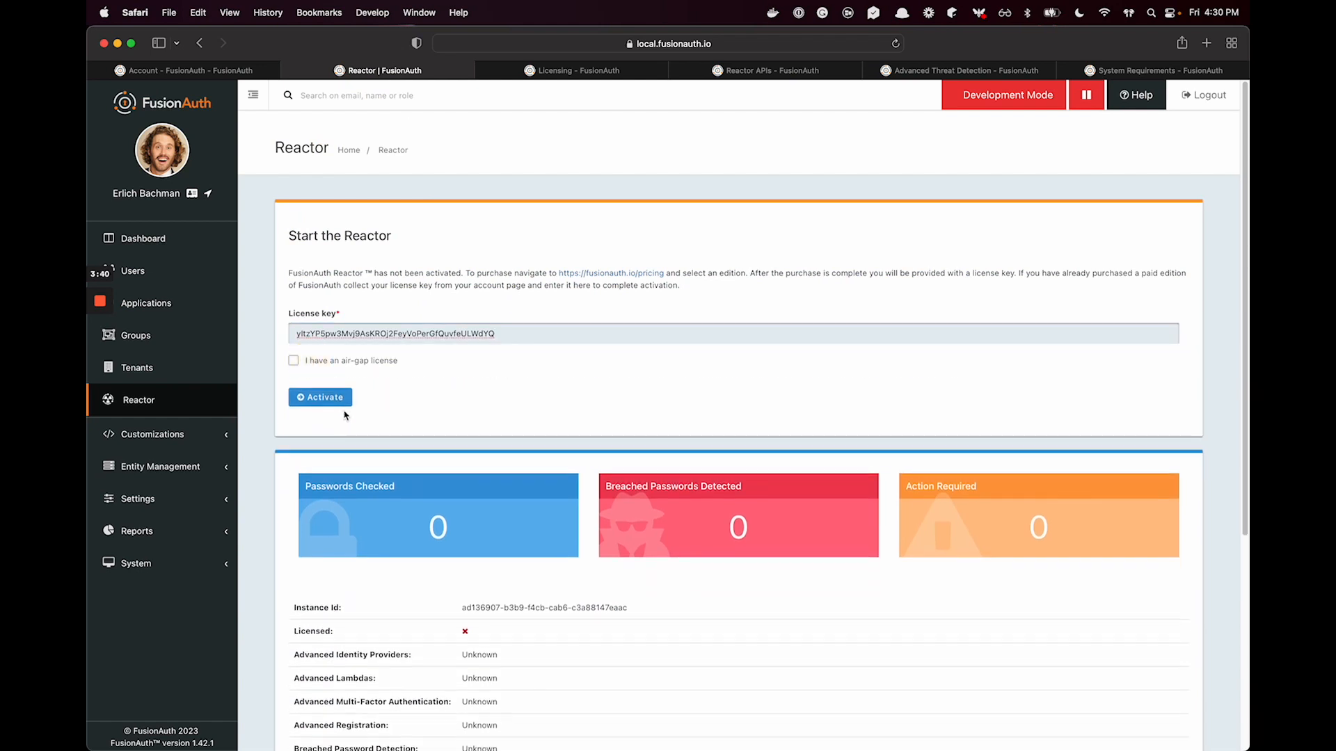
left_click(320, 396)
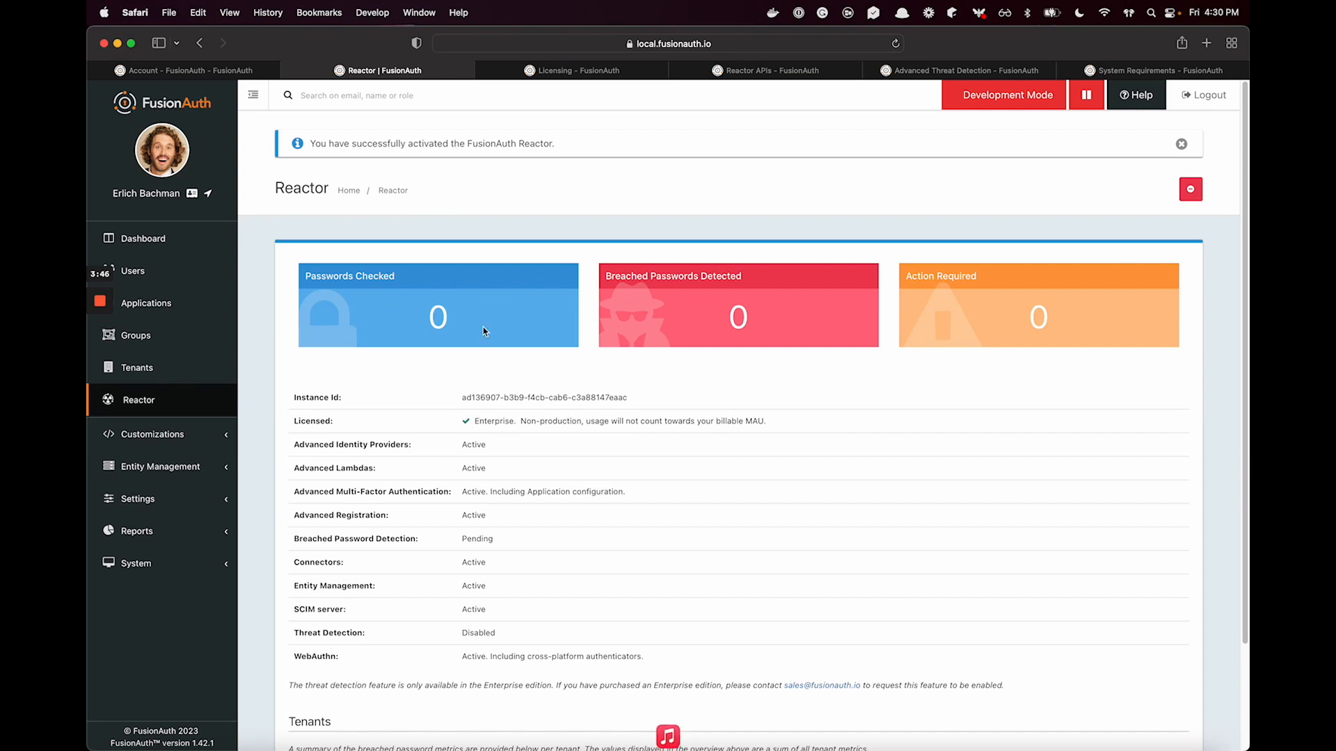
Review the Reactor activation result and the listed statuses for Advanced Registration, Threat Detection and Breached Password Detection.
left_click_drag(557, 143, 353, 144)
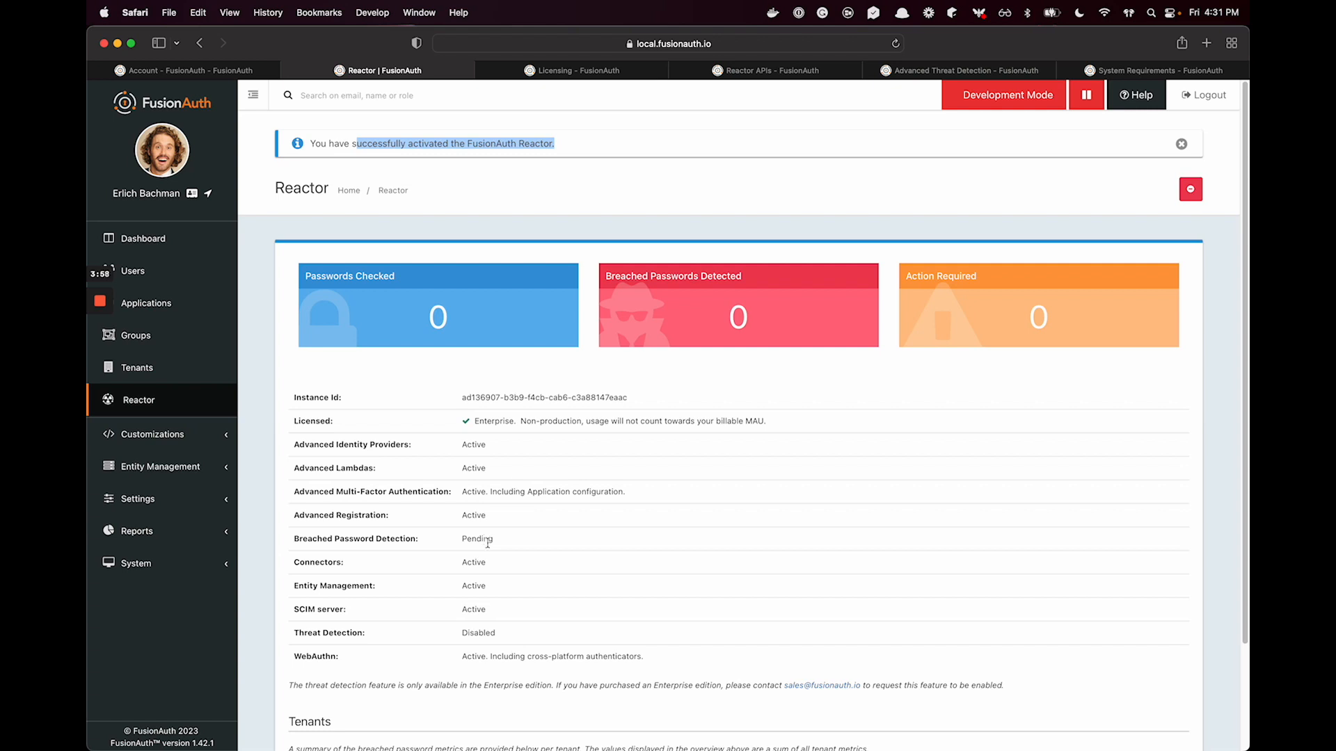
double_click(471, 468)
left_click(473, 517)
double_click(473, 517)
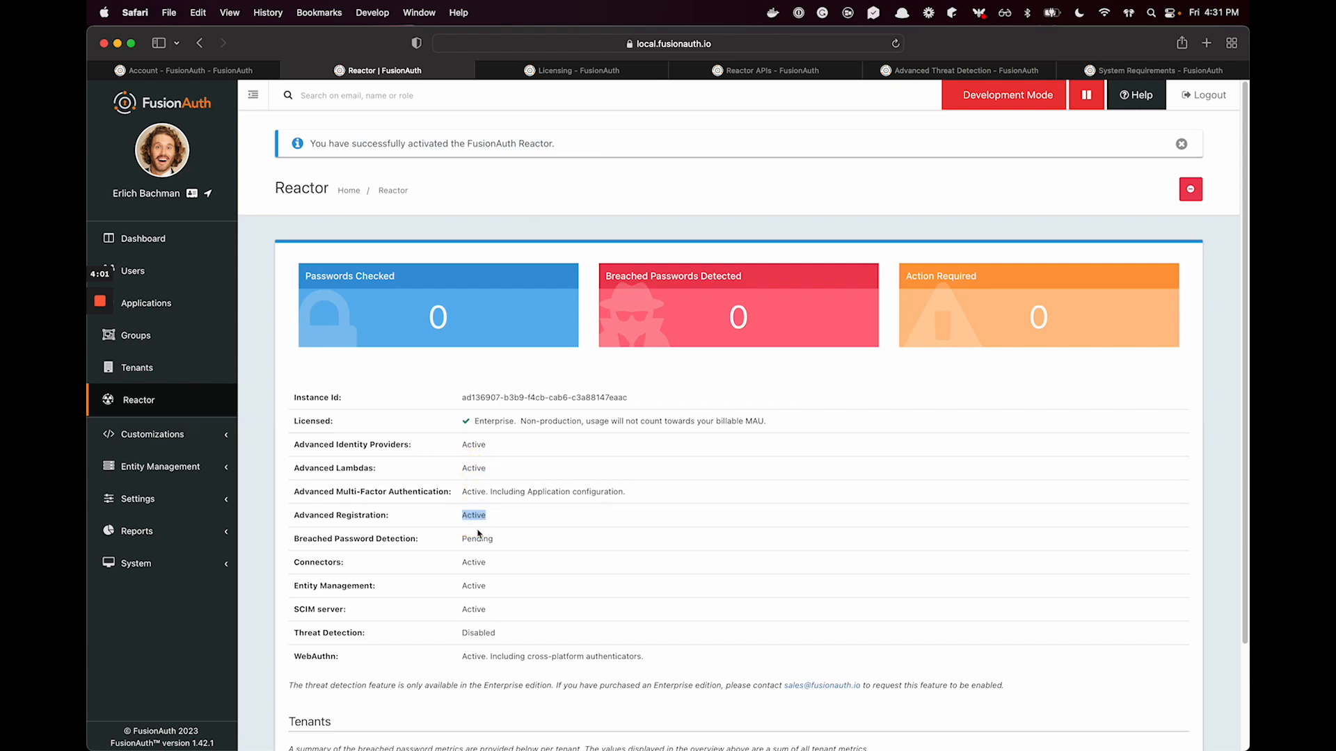
left_click_drag(498, 634, 443, 633)
double_click(483, 537)
left_click(98, 358)
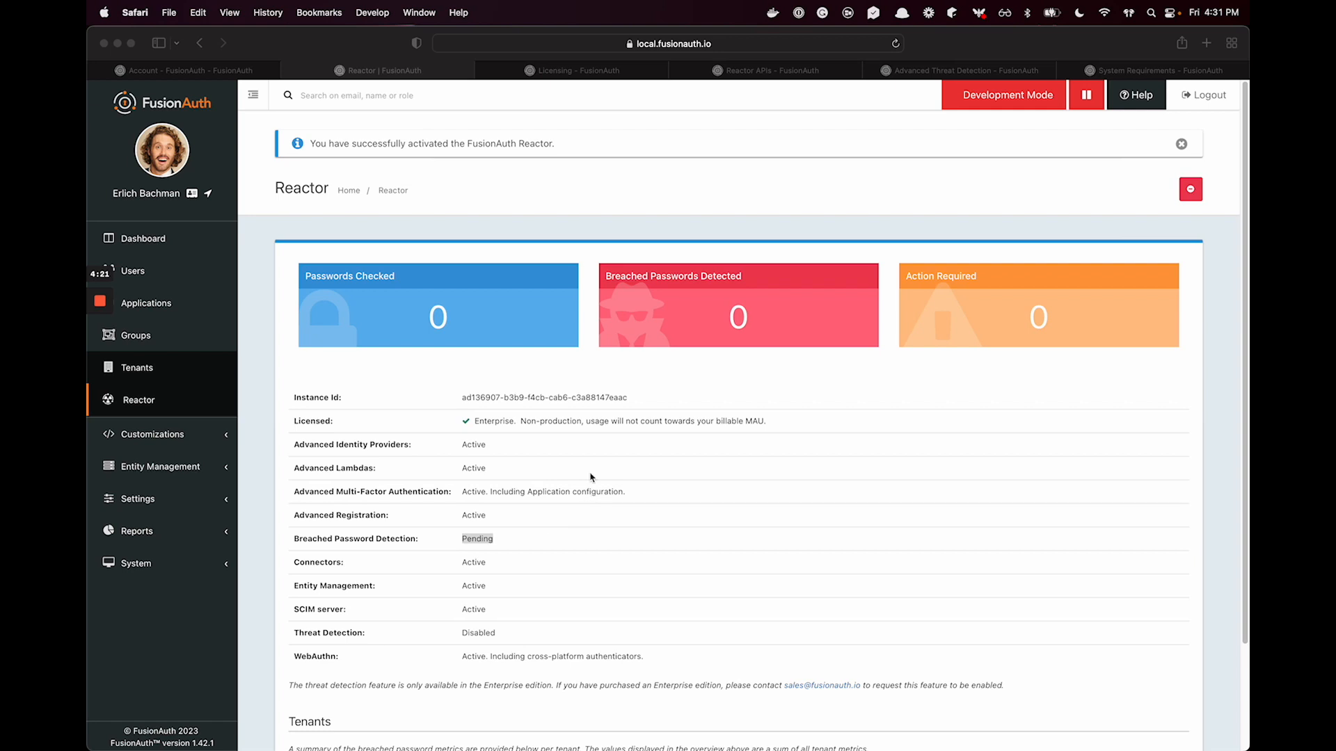
Open the Reactor APIs documentation and read the request for activating a Reactor license.
left_click(816, 70)
scroll(870, 448, "up", 5)
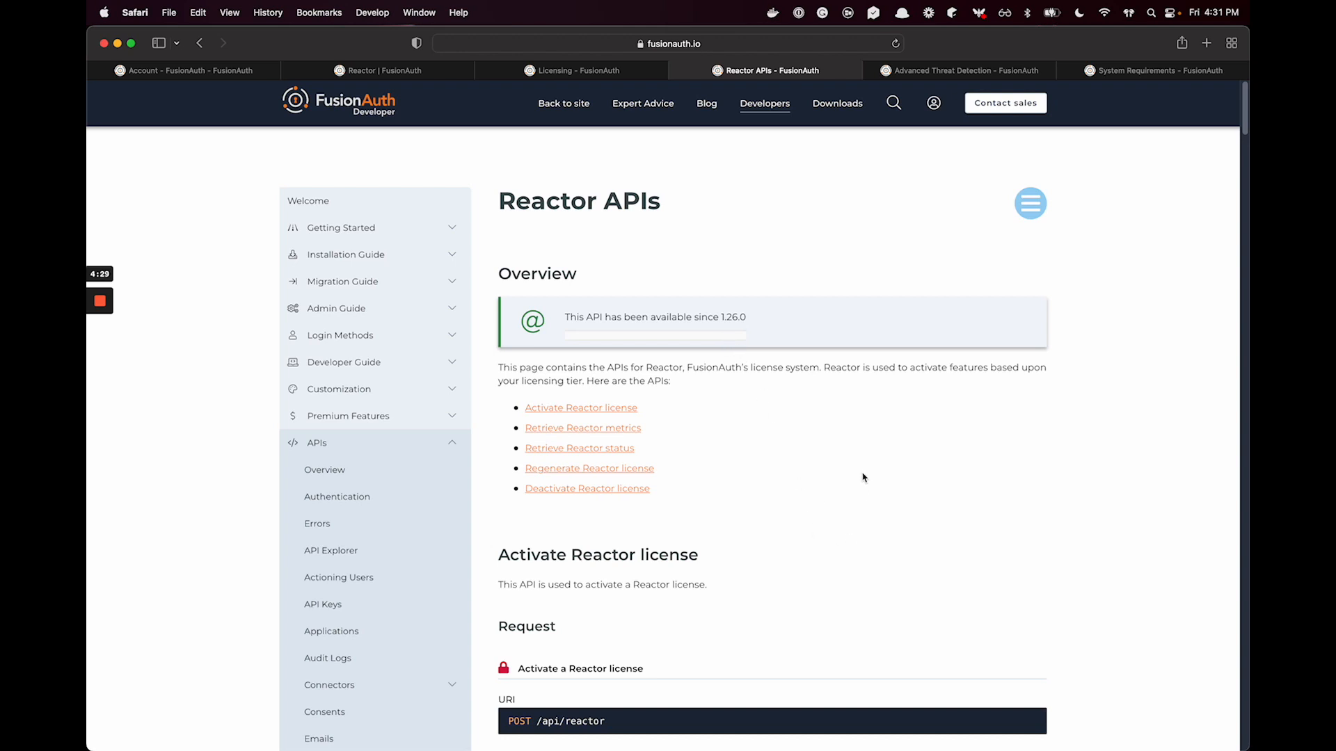
scroll(860, 505, "down", 5)
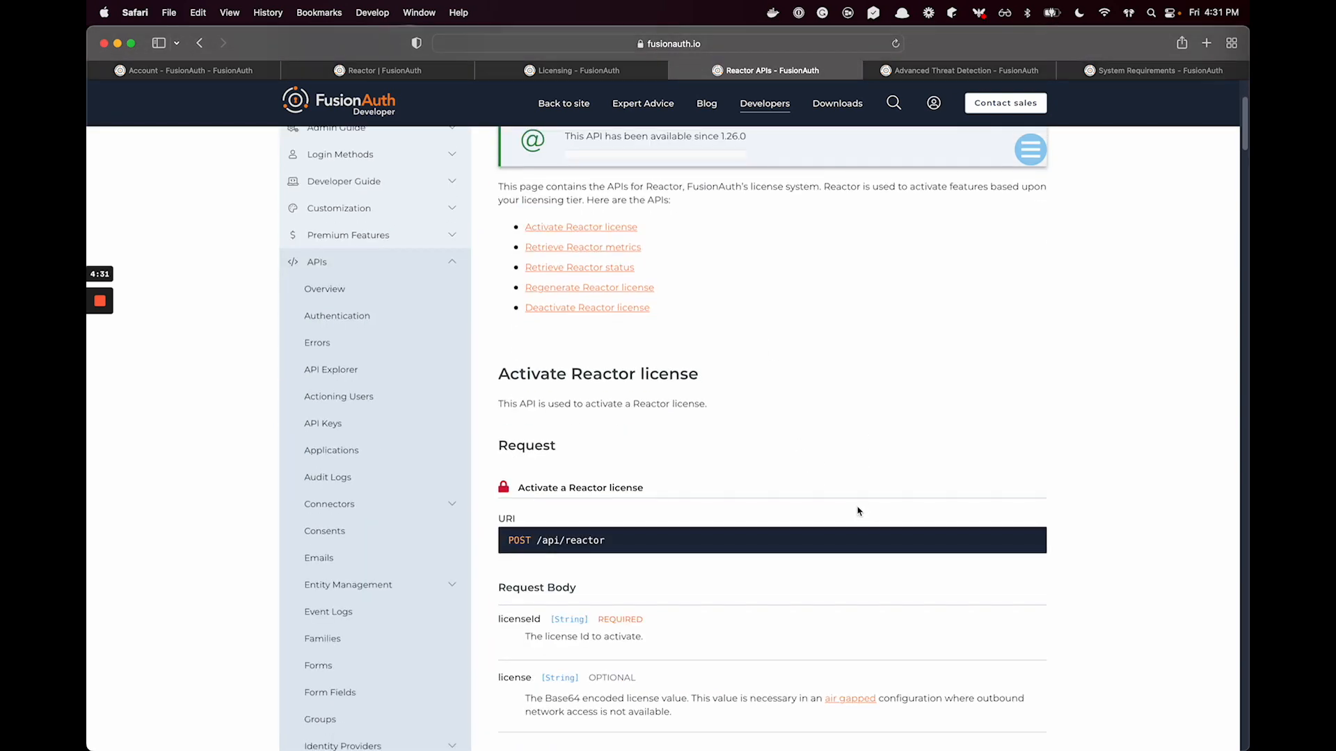
scroll(747, 653, "down", 2)
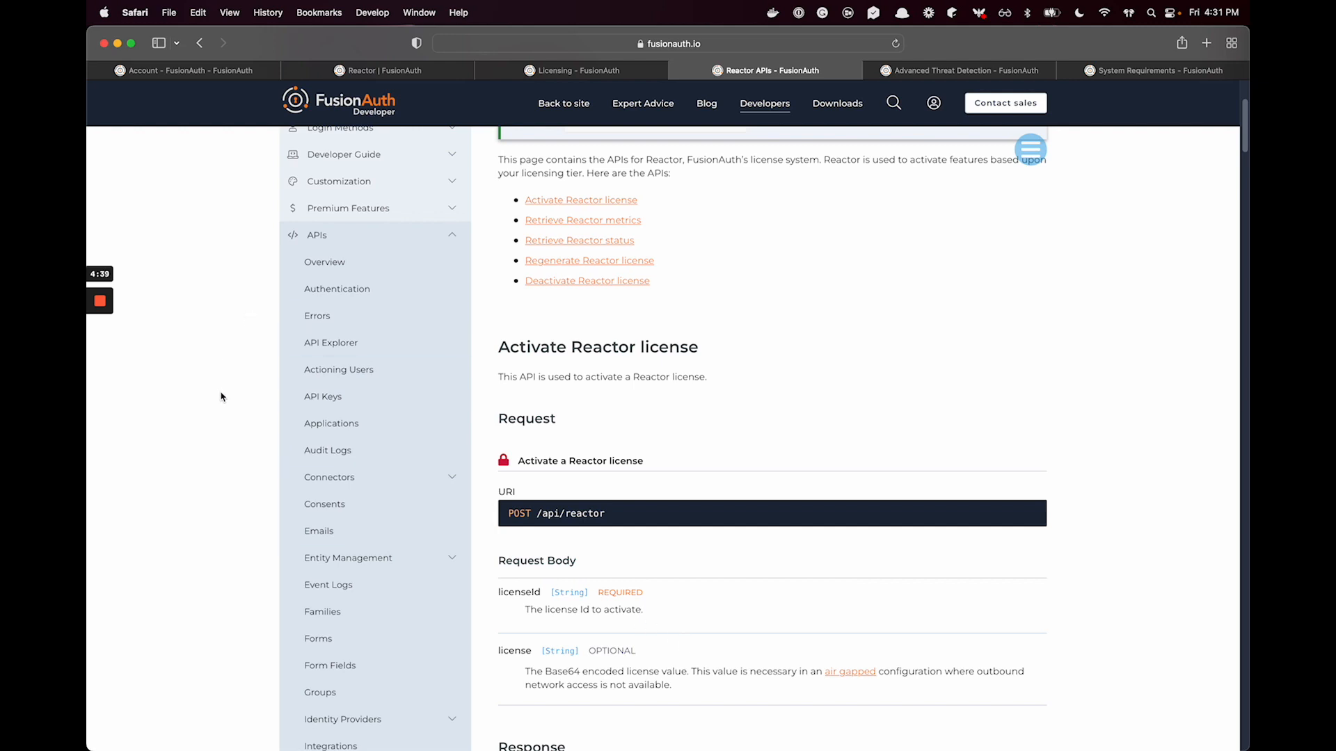
scroll(221, 395, "up", 5)
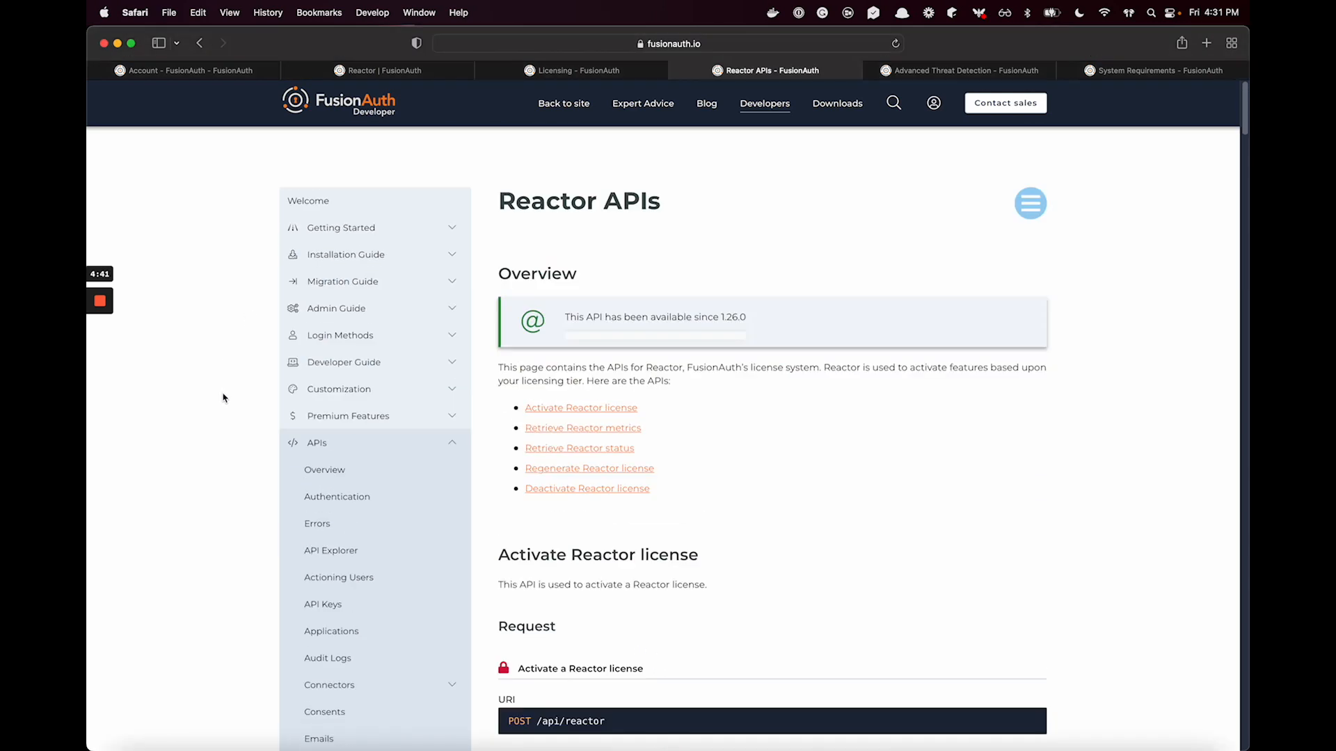